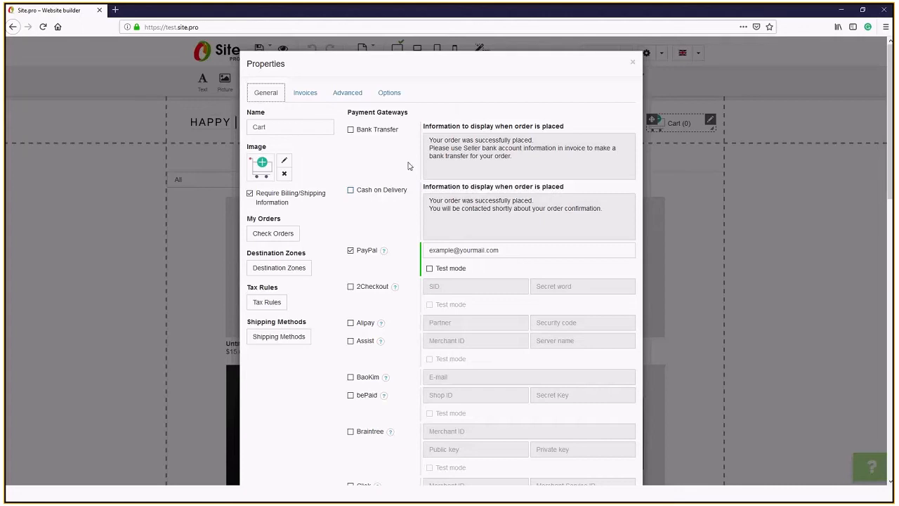
Step: Examine the cart's invoice settings, comparing the seller details, the number format's {YYYY} variable and the preview invoice numbers
click(314, 94)
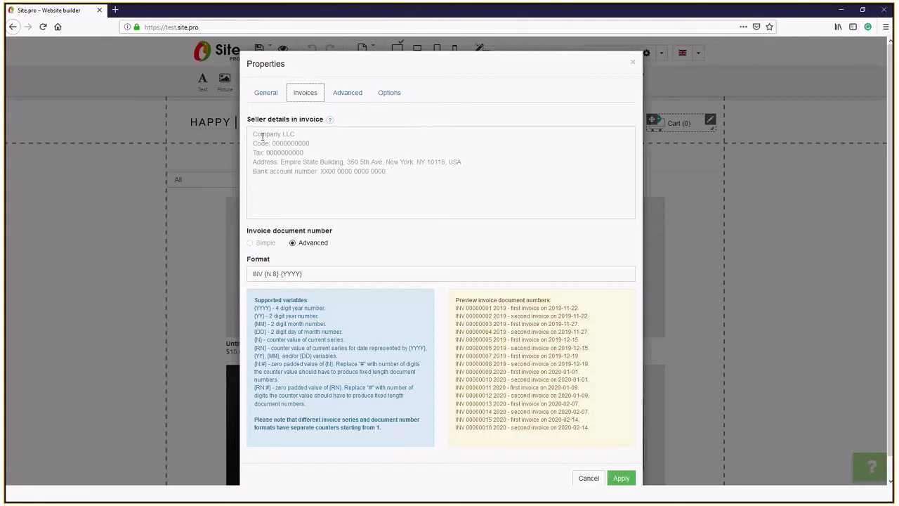
click(363, 169)
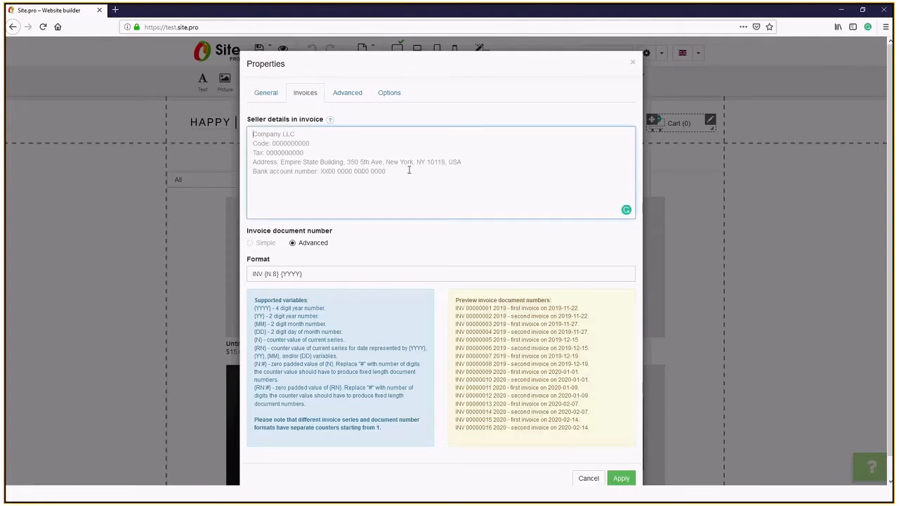
click(265, 247)
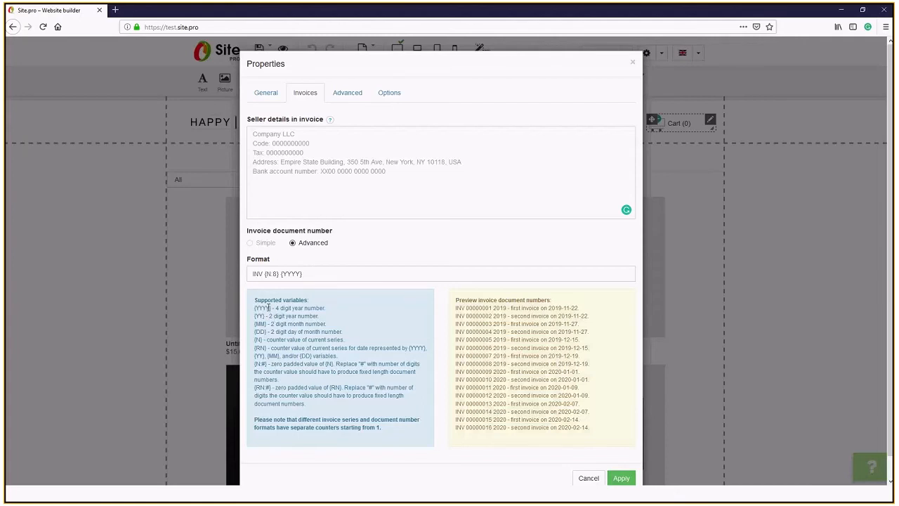
scroll(294, 316, down, 1)
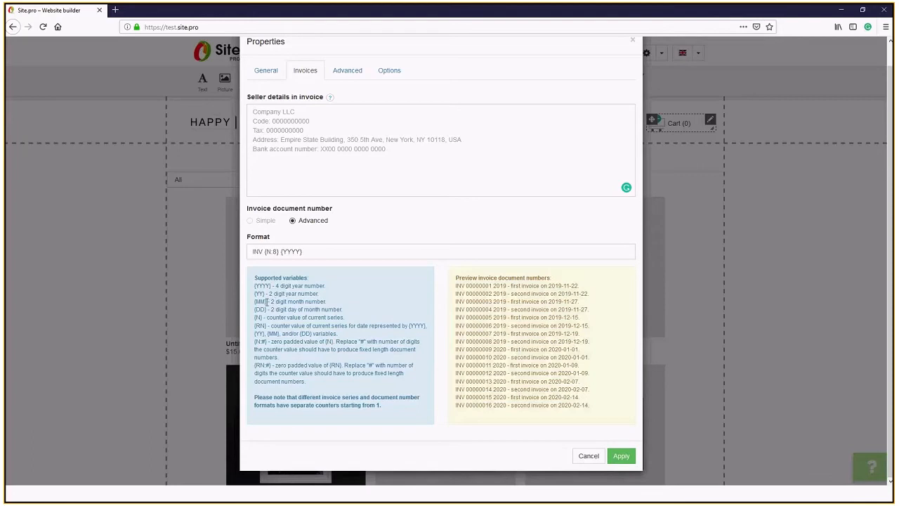
drag(304, 252, 279, 252)
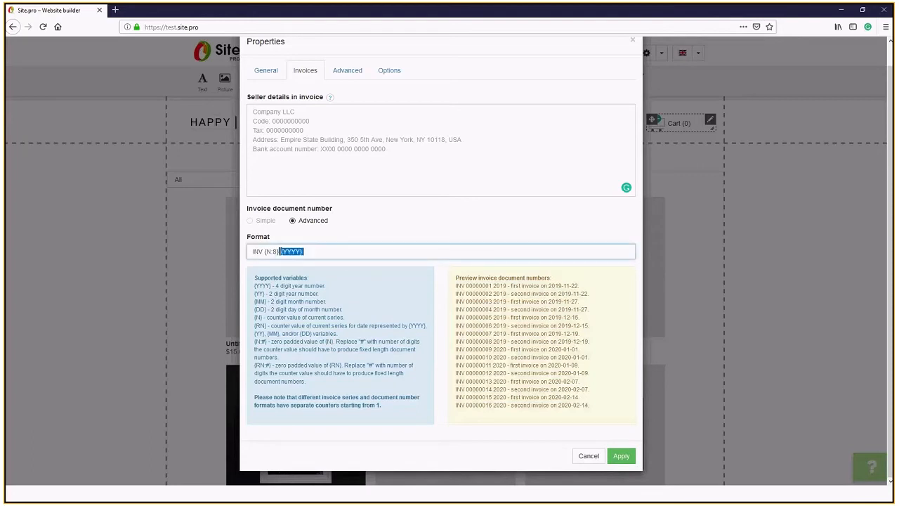
click(270, 283)
drag(270, 285, 254, 285)
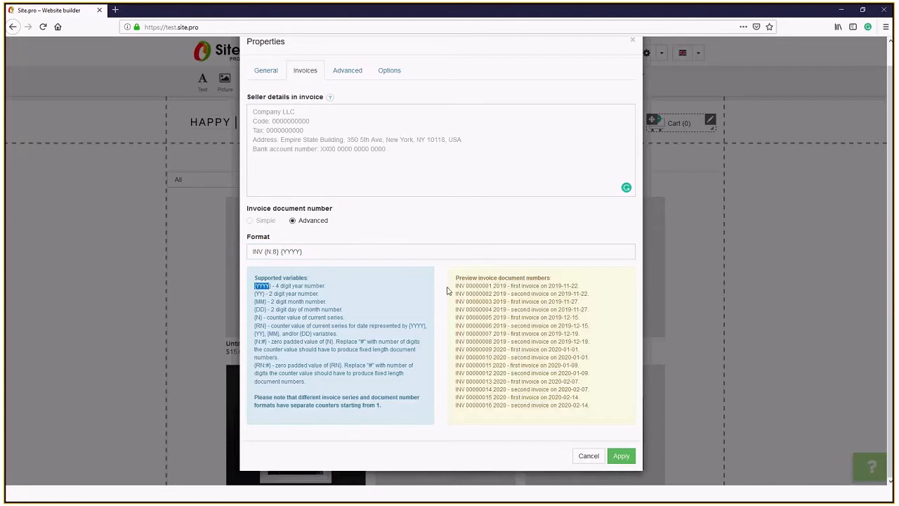
drag(509, 286, 456, 287)
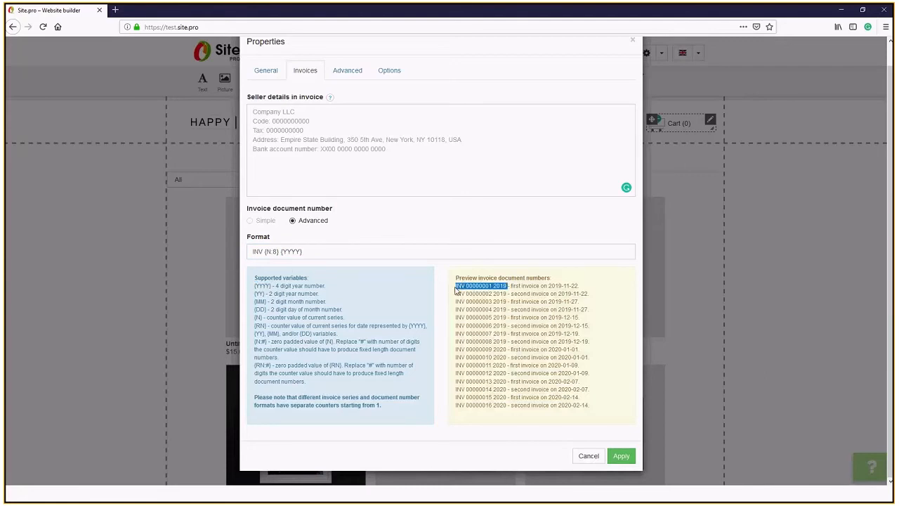
Step: Review the cart's terms and conditions agreement and minimum order price settings, and close the properties without applying changes
click(361, 73)
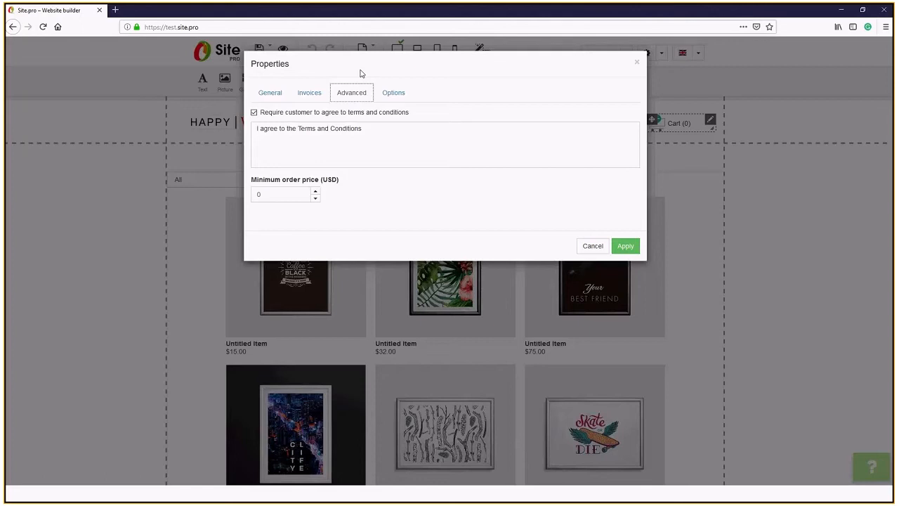
click(267, 196)
click(600, 249)
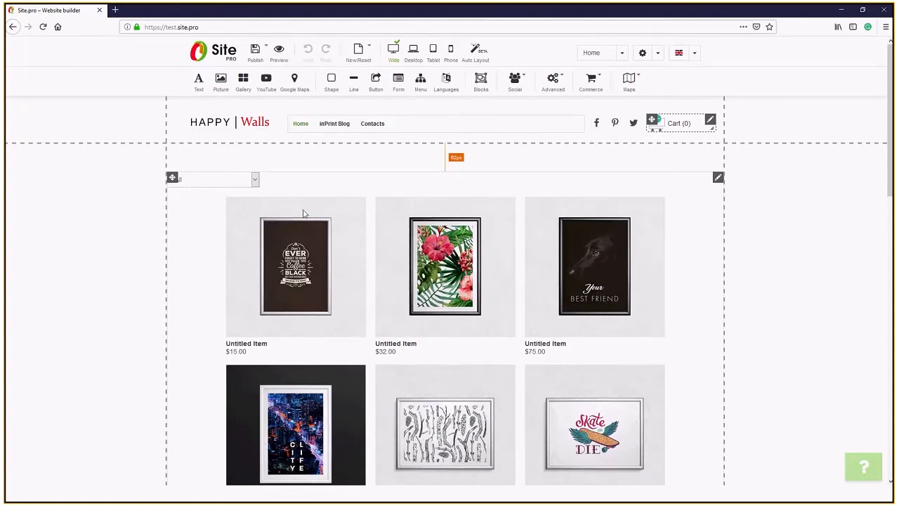
Step: Open the properties of the store's product list and add a new item with its fields left blank
click(301, 177)
right_click(324, 302)
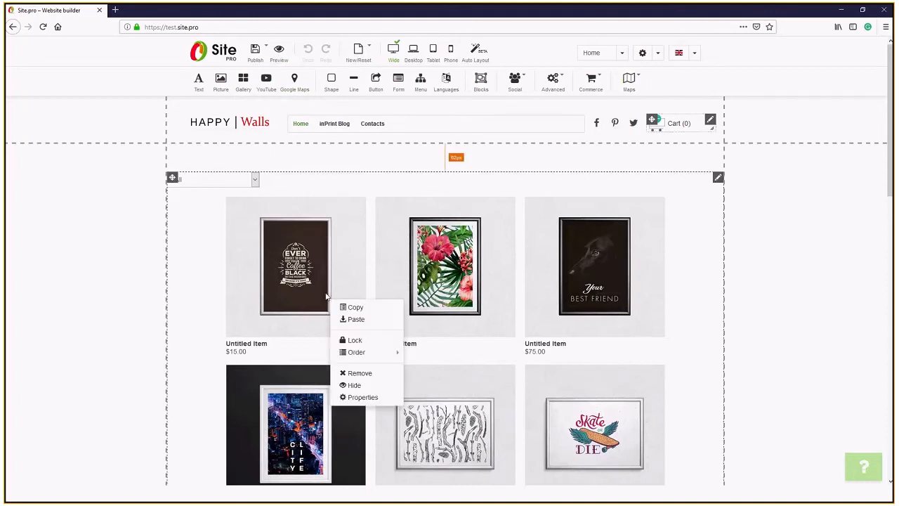
click(354, 396)
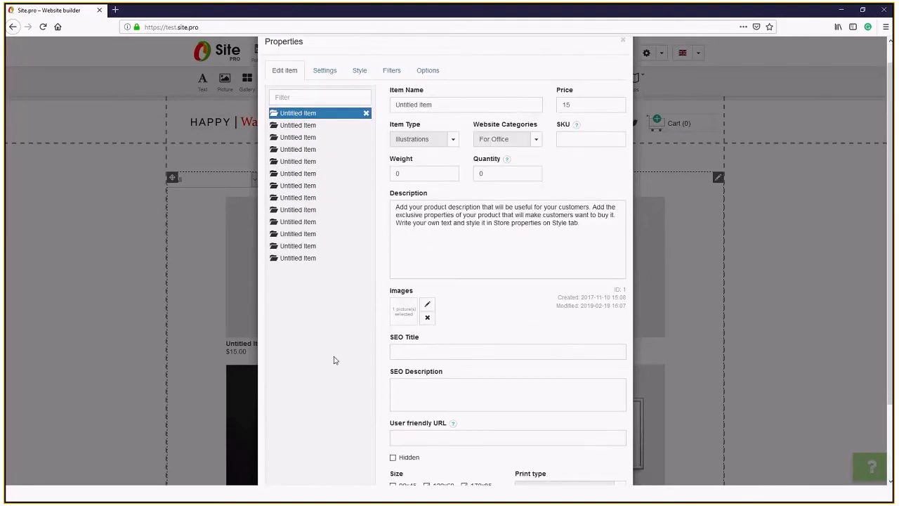
scroll(323, 379, down, 1)
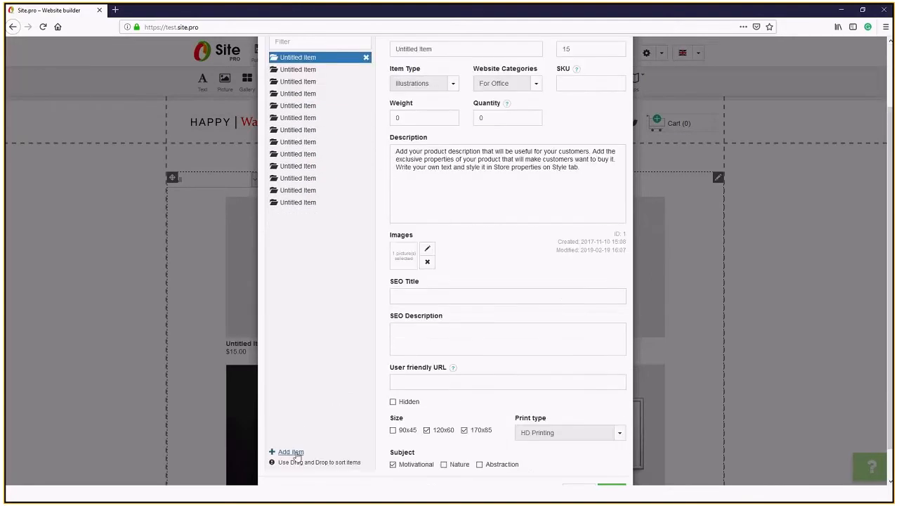
click(290, 452)
scroll(322, 280, up, 2)
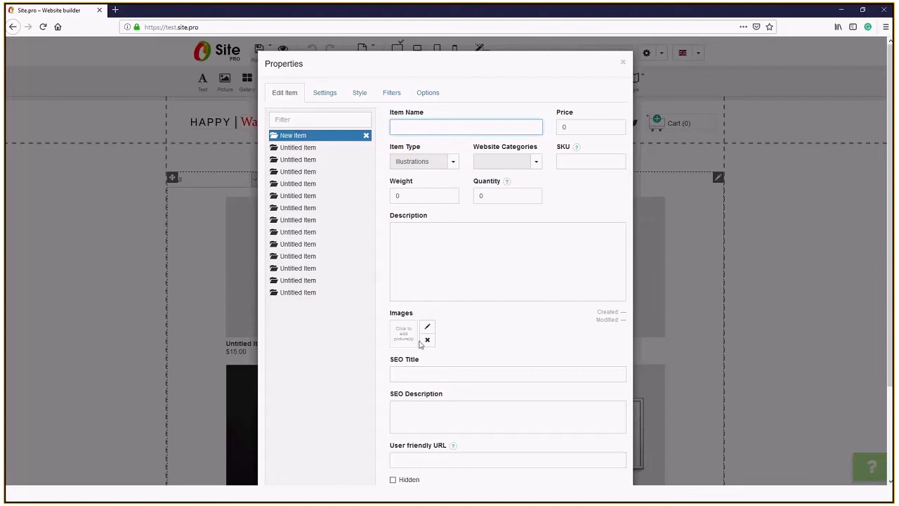
Step: Review the store's general settings and set the filter position to Left, keeping text search and price filters enabled, and apply
click(327, 94)
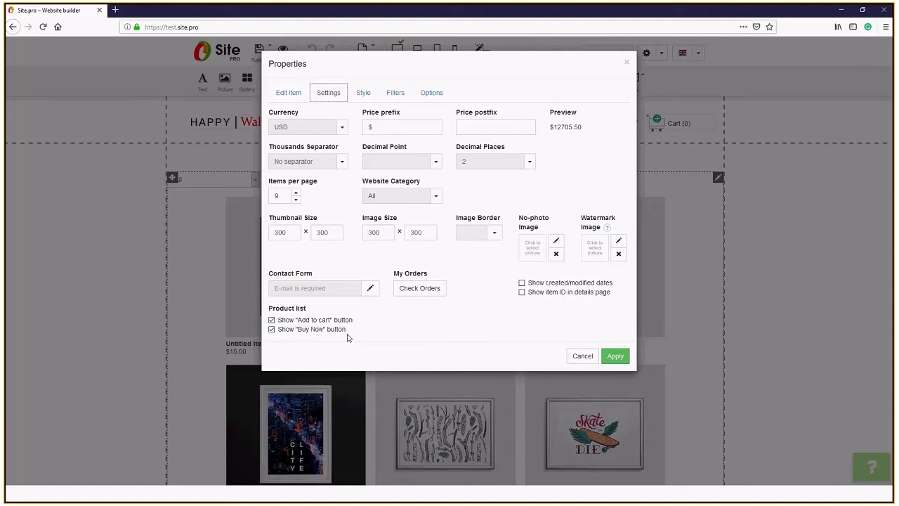
click(393, 96)
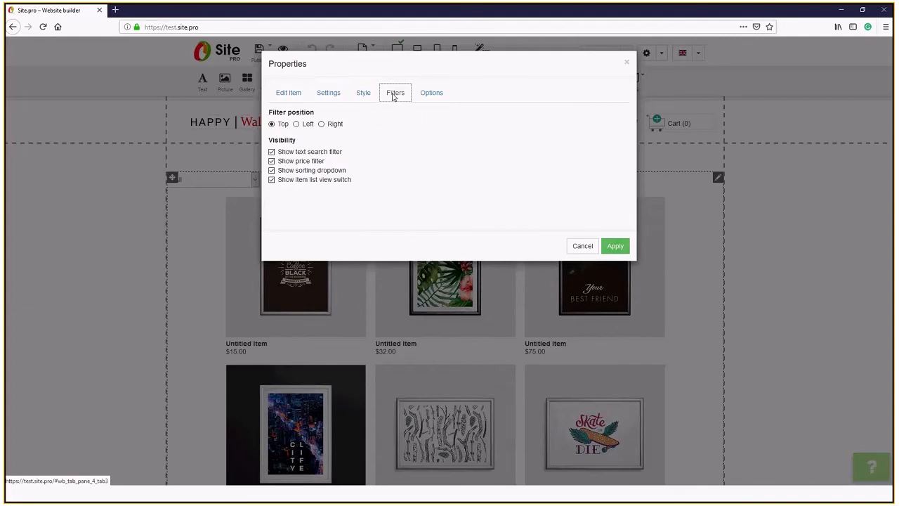
click(298, 125)
click(283, 154)
click(286, 162)
click(286, 162)
click(285, 153)
click(616, 247)
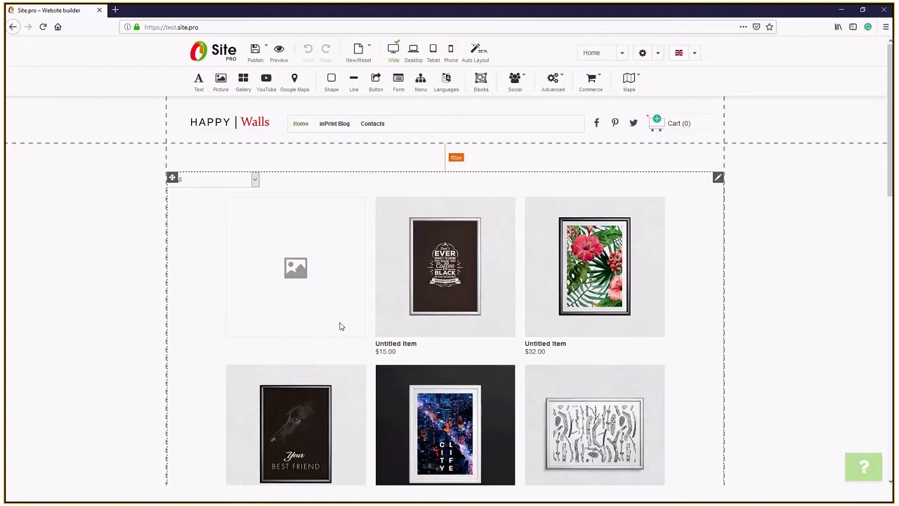
Step: Preview the site, test Buy Now on the new blank item, and return from the cart to the product list
click(279, 51)
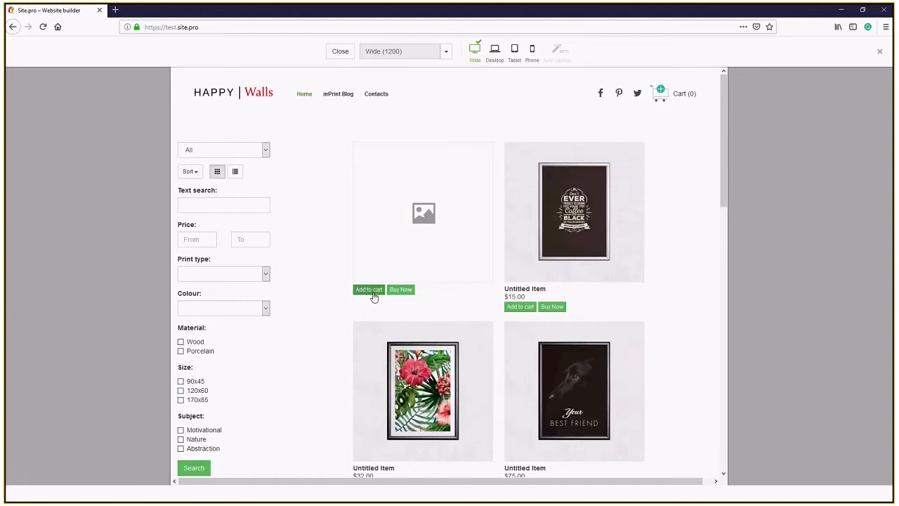
click(400, 289)
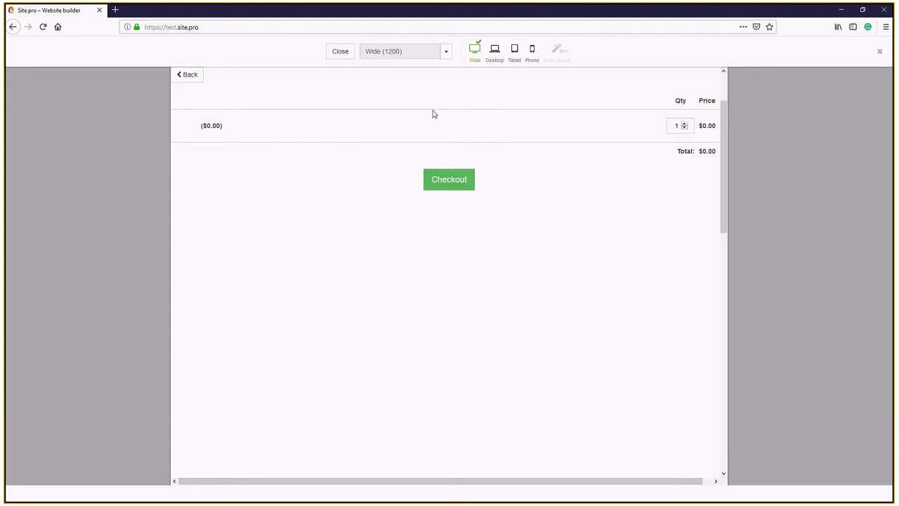
scroll(465, 138, up, 2)
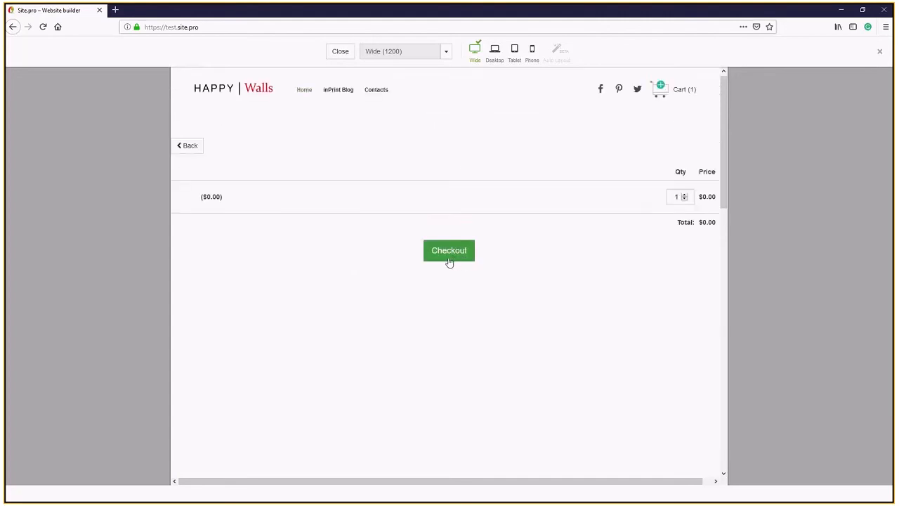
click(190, 146)
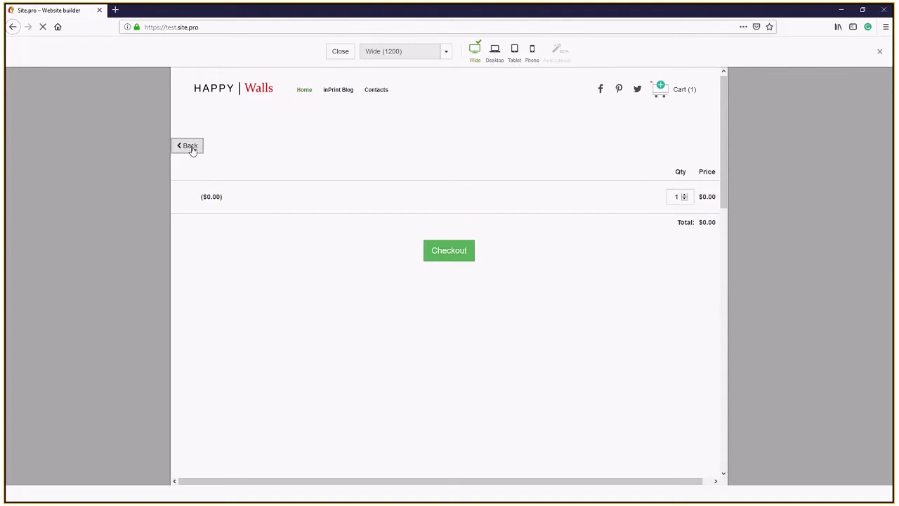
scroll(406, 161, up, 1)
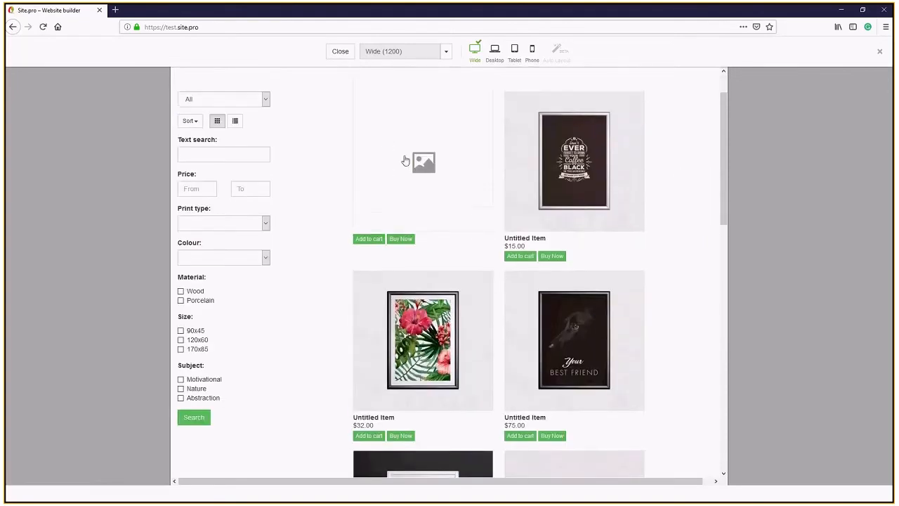
scroll(406, 161, up, 2)
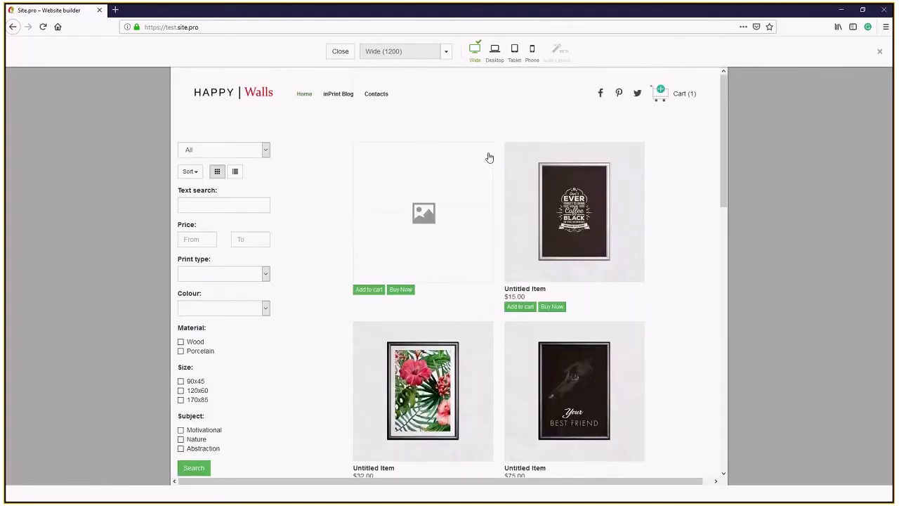
Step: Examine the previewed store's sort options and its list and grid views, and close the preview
click(199, 174)
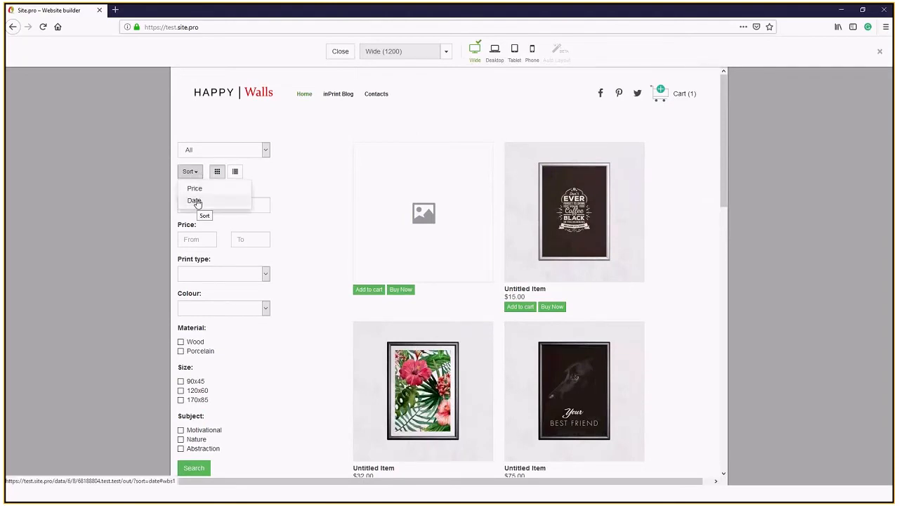
click(236, 174)
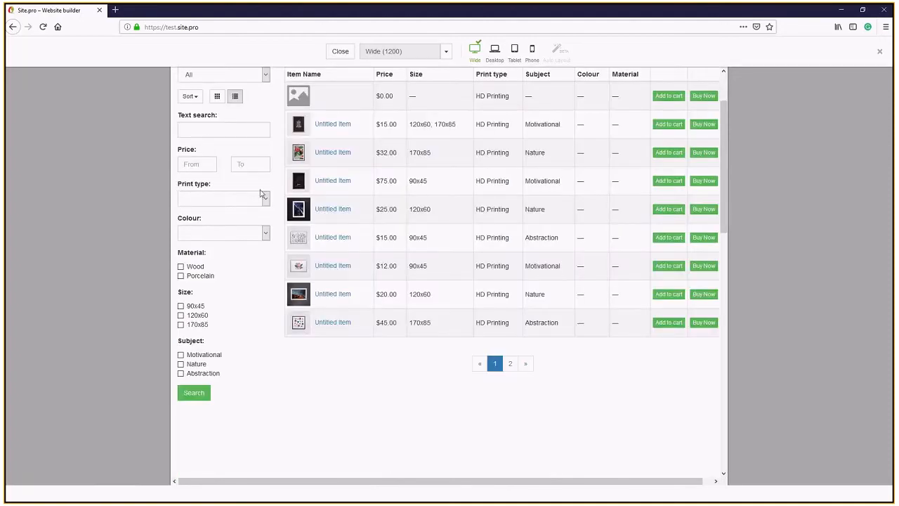
click(218, 173)
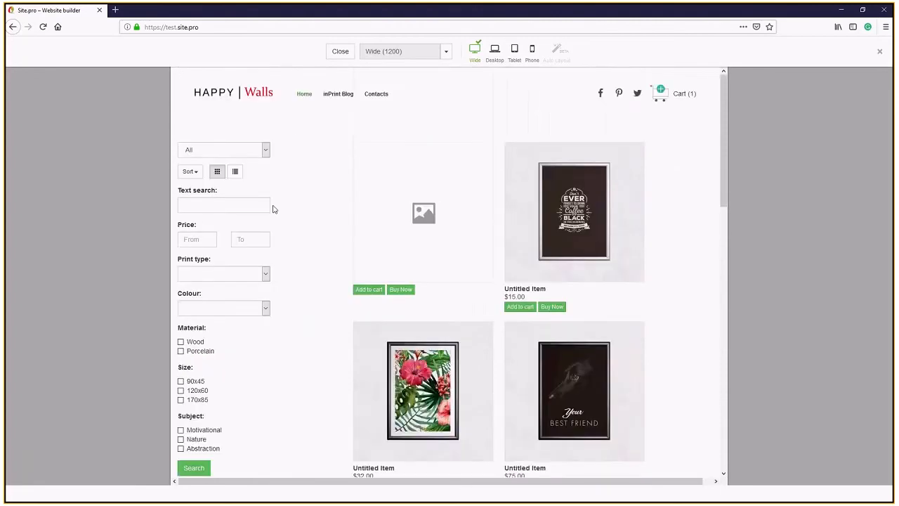
click(340, 51)
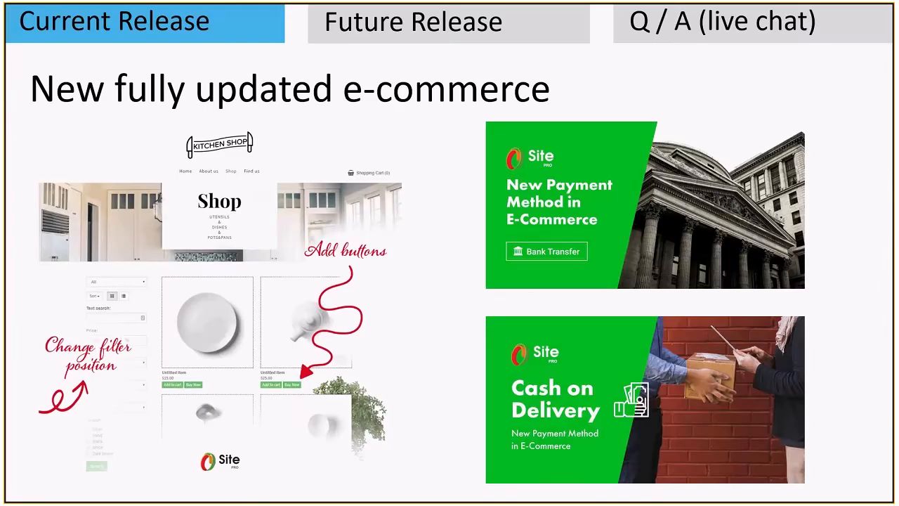
key(Right)
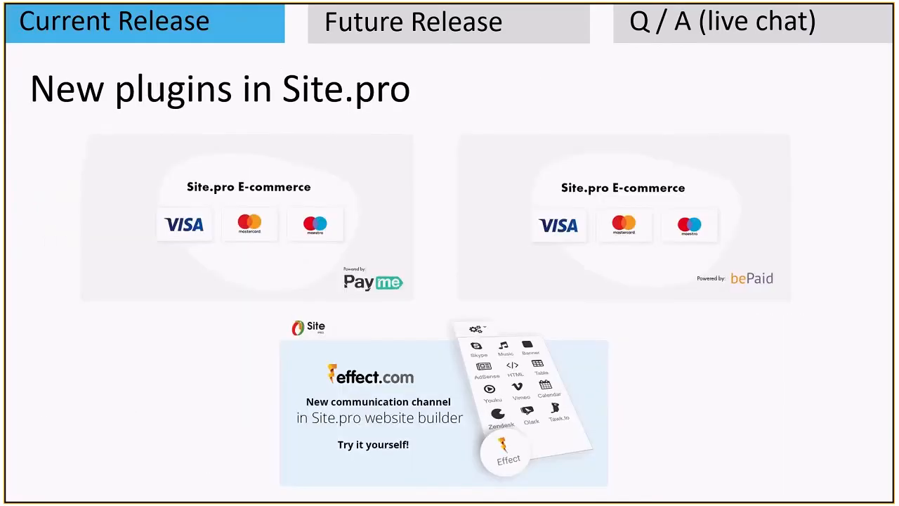